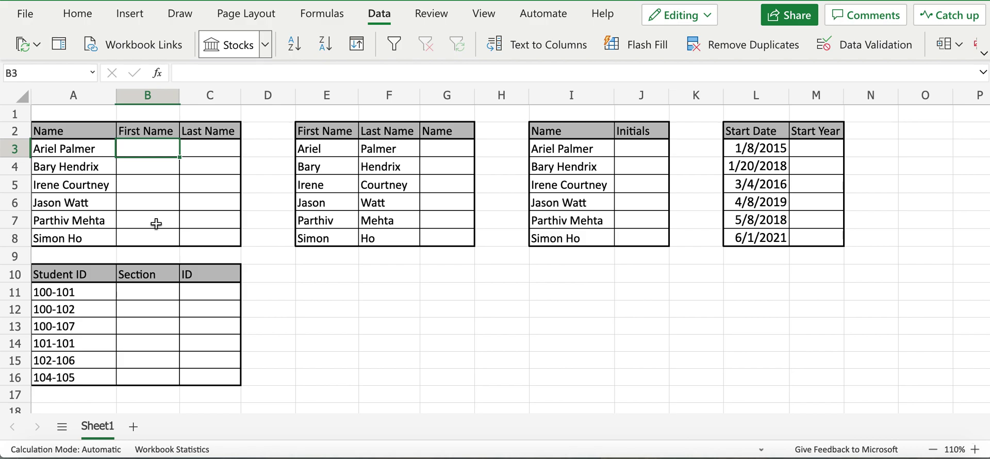
{"action": "left_click_drag", "start_coordinate": [76, 133], "coordinate": [227, 240]}
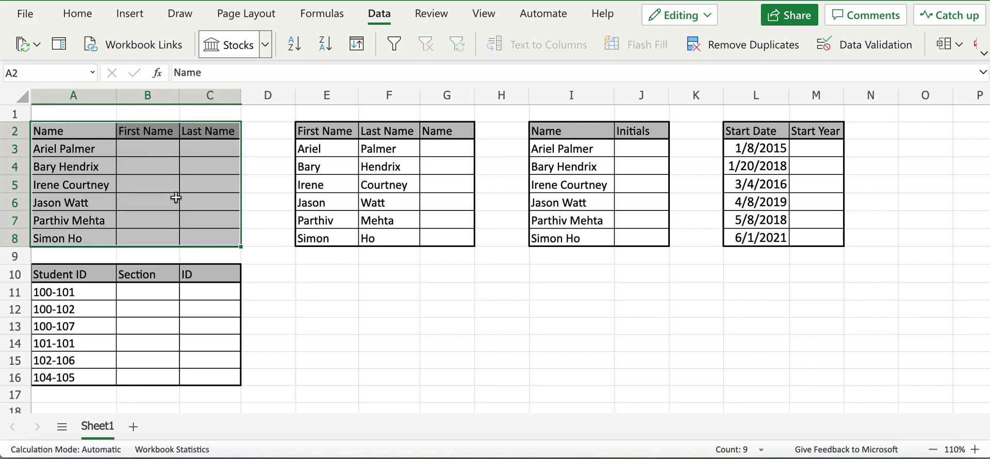
{"action": "left_click", "coordinate": [95, 130]}
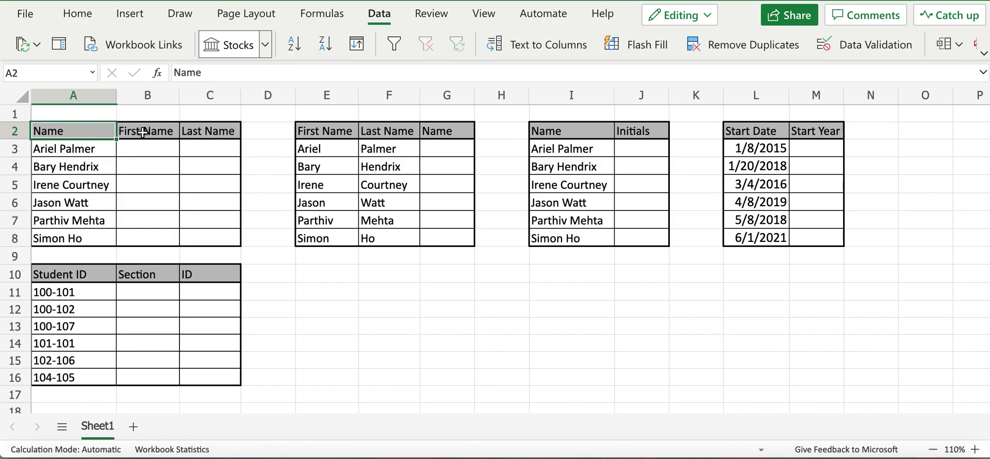
{"action": "mouse_move", "coordinate": [143, 132]}
{"action": "left_mouse_down"}
{"action": "mouse_move", "coordinate": [203, 136]}
{"action": "mouse_move", "coordinate": [201, 230]}
{"action": "left_mouse_up"}
{"action": "left_click", "coordinate": [194, 179]}
{"action": "mouse_move", "coordinate": [145, 148]}
{"action": "left_mouse_down"}
{"action": "mouse_move", "coordinate": [185, 151]}
{"action": "mouse_move", "coordinate": [187, 231]}
{"action": "left_mouse_up"}
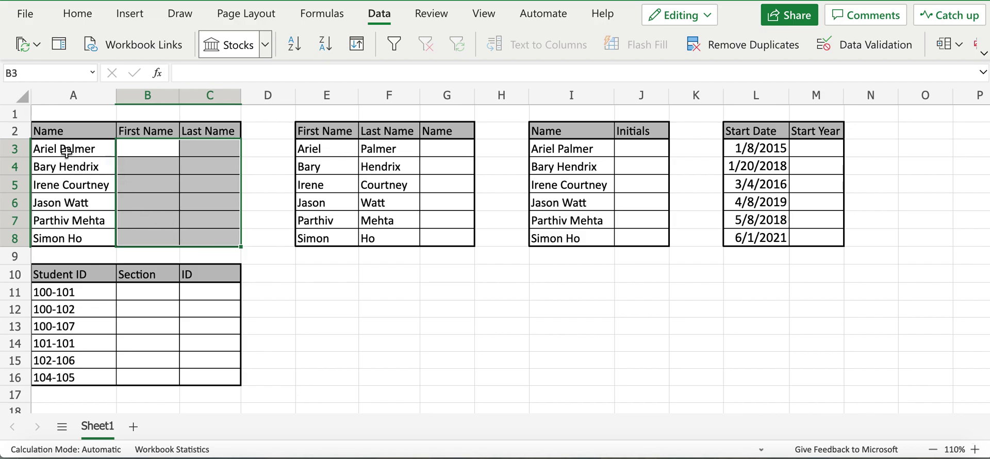
Step: Enter the first person's first name, taken from A3, in cell B3 of the First Name column
{"action": "left_click", "coordinate": [141, 155]}
{"action": "type", "text": "A"}
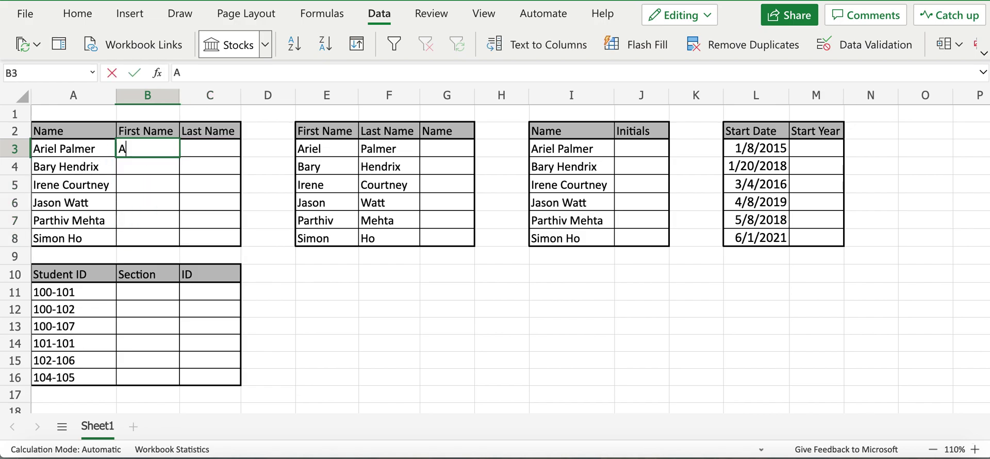
{"action": "type", "text": "rie"}
{"action": "key", "text": "BackSpace"}
{"action": "type", "text": "riel"}
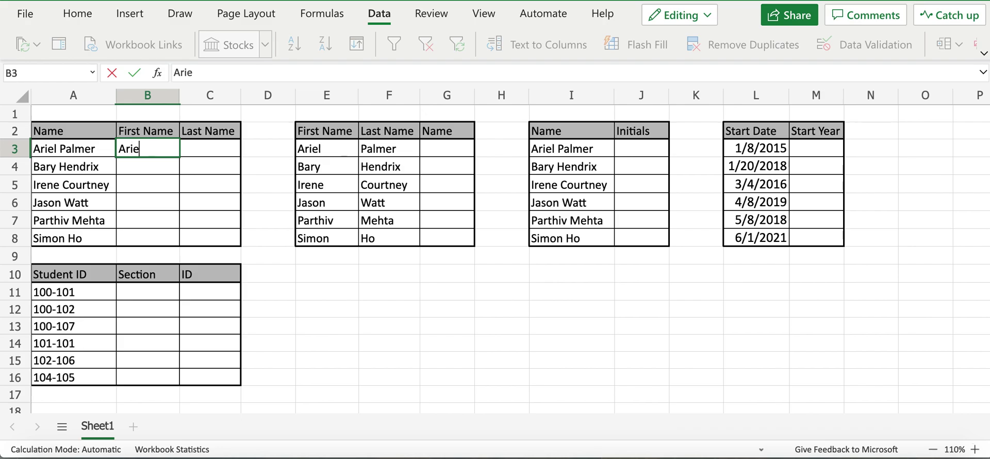
{"action": "left_click", "coordinate": [200, 162]}
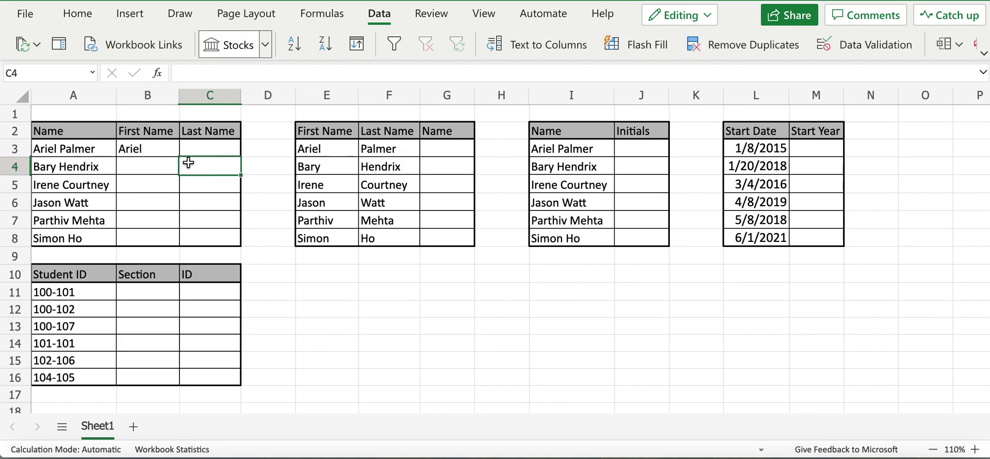
Step: Try to copy the first name in B3 down through B8 with AutoFill, and undo the fill
{"action": "left_click", "coordinate": [152, 150]}
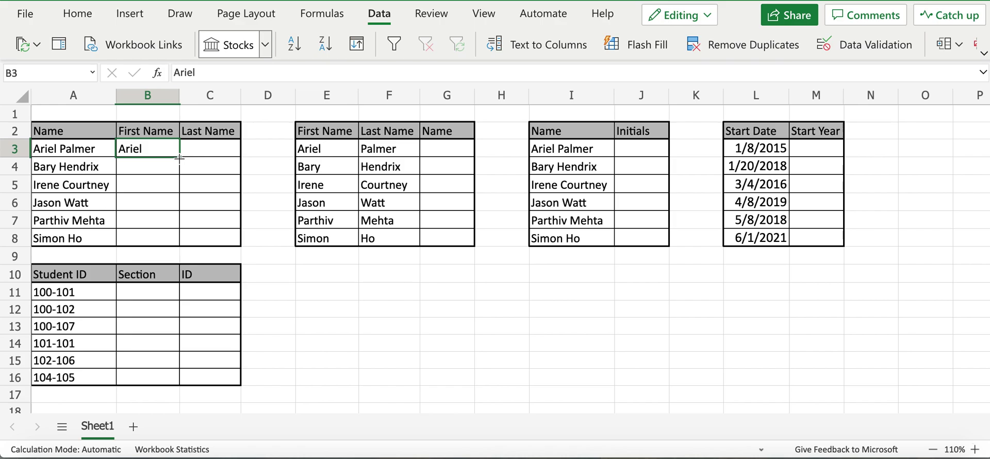
{"action": "double_click", "coordinate": [179, 157]}
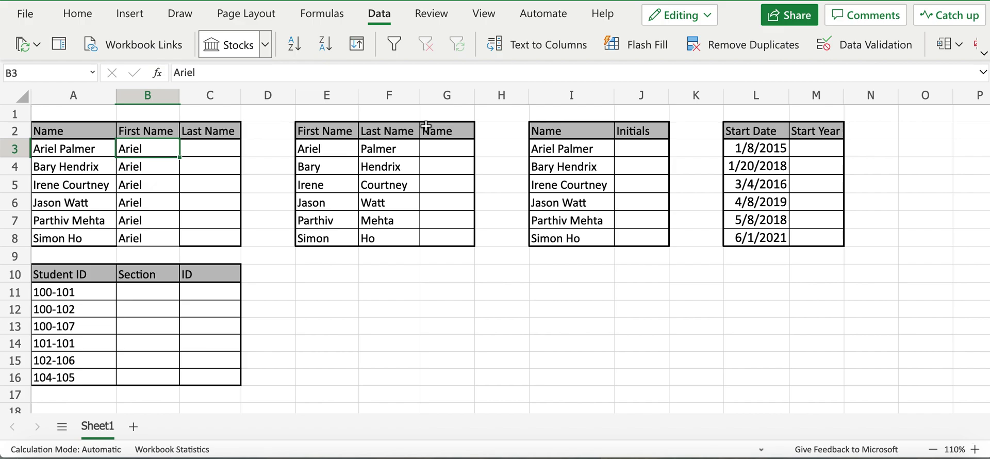
{"action": "key", "text": "ctrl+z"}
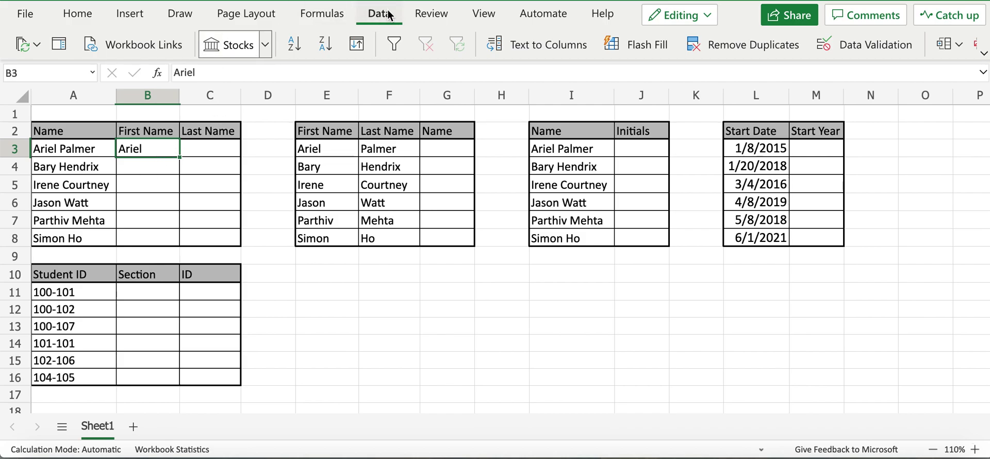
Step: Flash Fill the First Name column down to B8 from the example in B3
{"action": "left_click", "coordinate": [82, 13]}
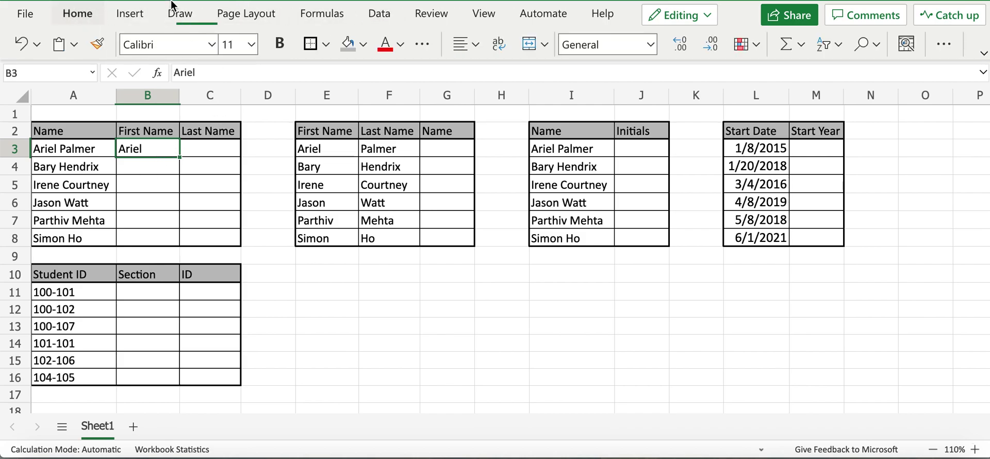
{"action": "left_click", "coordinate": [389, 9]}
{"action": "left_click", "coordinate": [647, 48]}
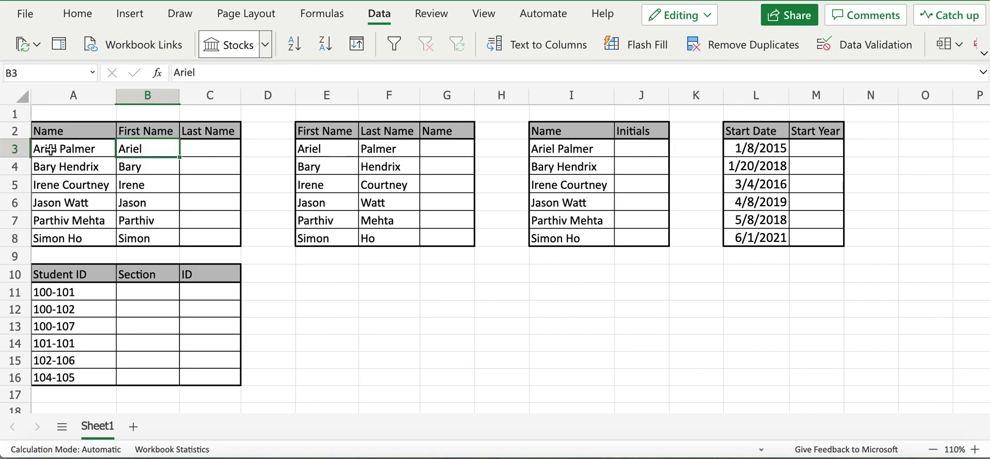
{"action": "left_click_drag", "start_coordinate": [50, 148], "coordinate": [51, 238]}
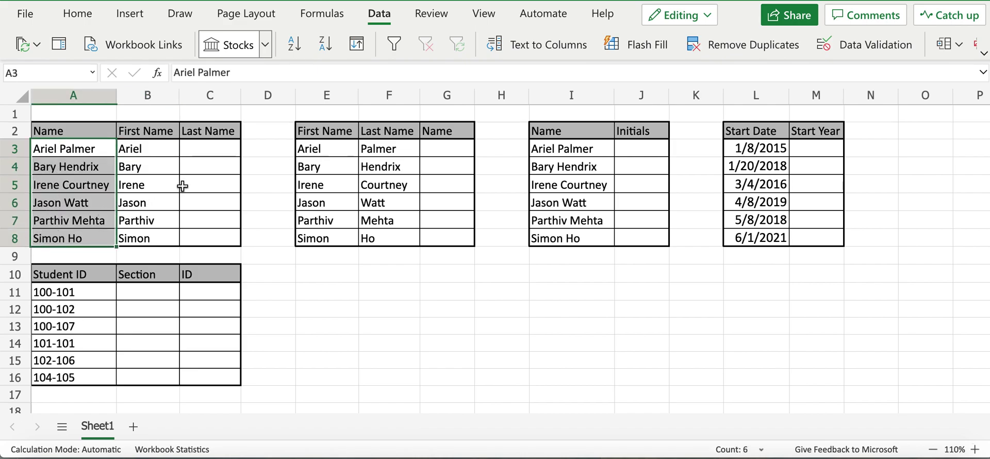
{"action": "left_click", "coordinate": [151, 152]}
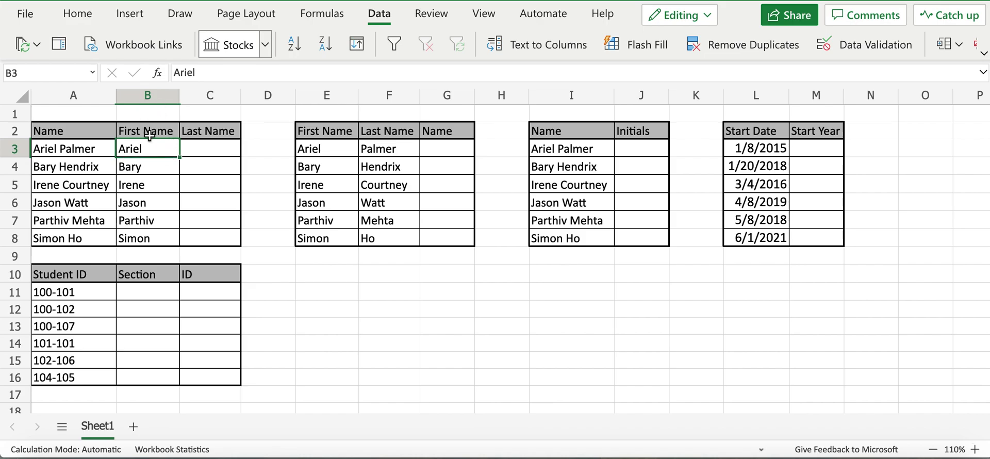
Step: Enter the first person's last name in C3 and Flash Fill the Last Name column from it
{"action": "left_click", "coordinate": [201, 153]}
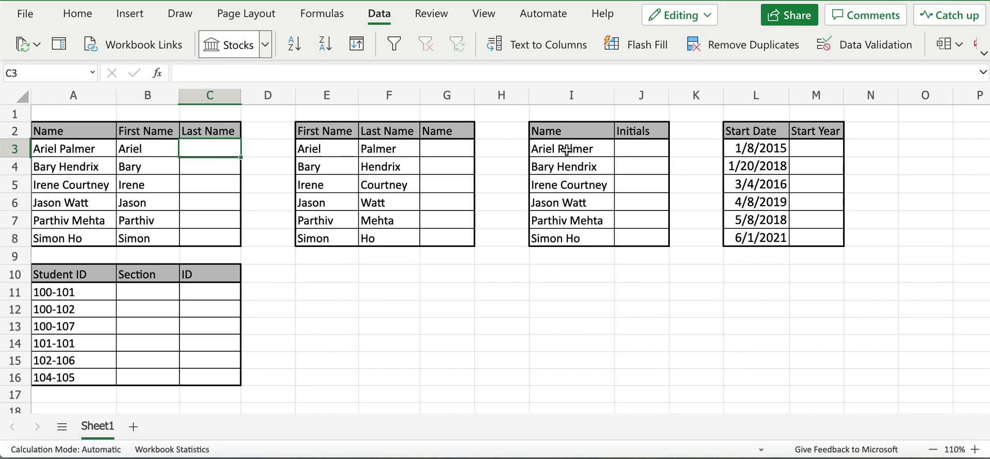
{"action": "type", "text": "Pal"}
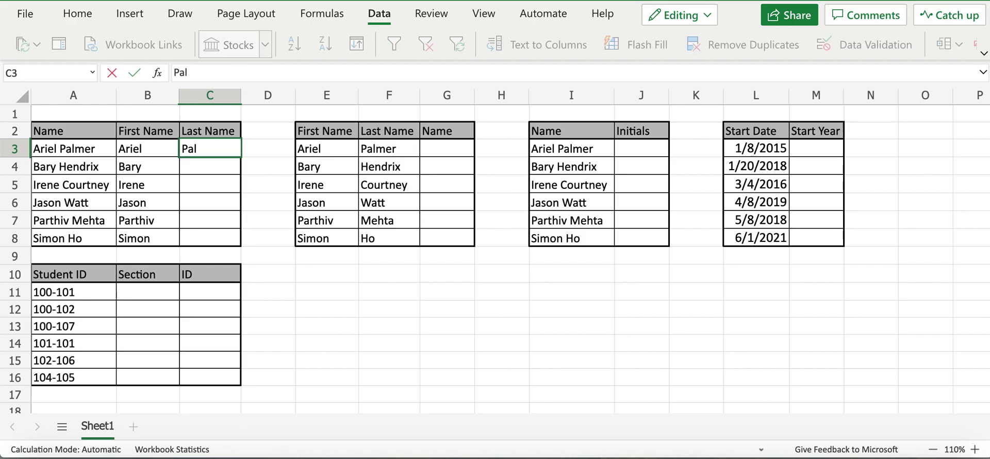
{"action": "type", "text": "mer"}
{"action": "key", "text": "Return"}
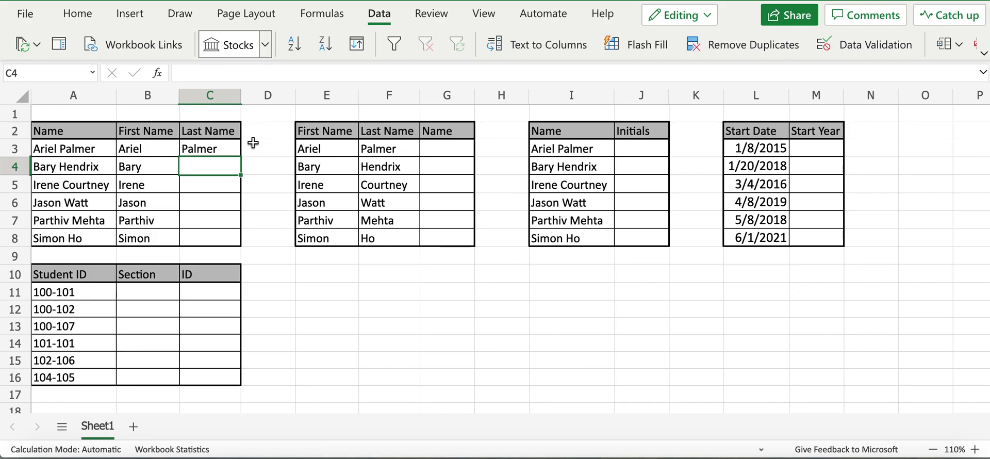
{"action": "key", "text": "Up"}
{"action": "left_click", "coordinate": [633, 44]}
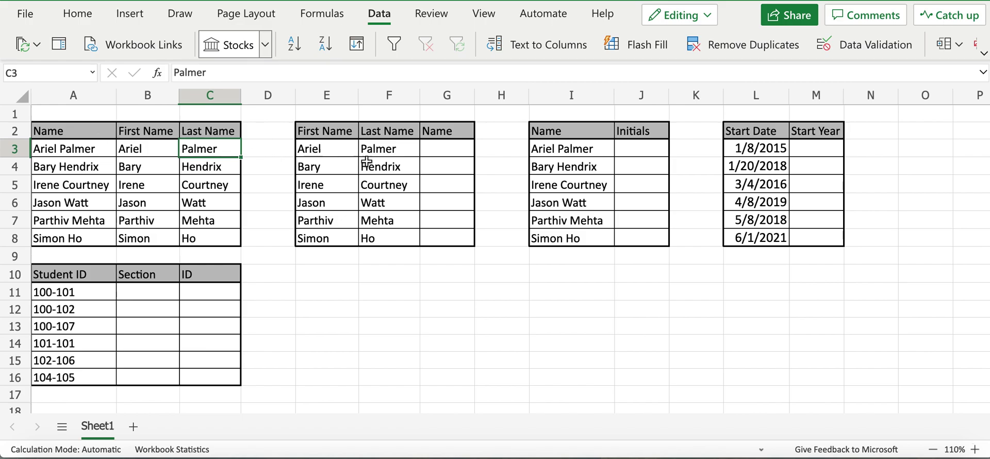
Step: Enter the first person's full name in G3, combining E3 and F3, and autofit column G to it
{"action": "left_click", "coordinate": [383, 179]}
{"action": "left_click", "coordinate": [447, 151]}
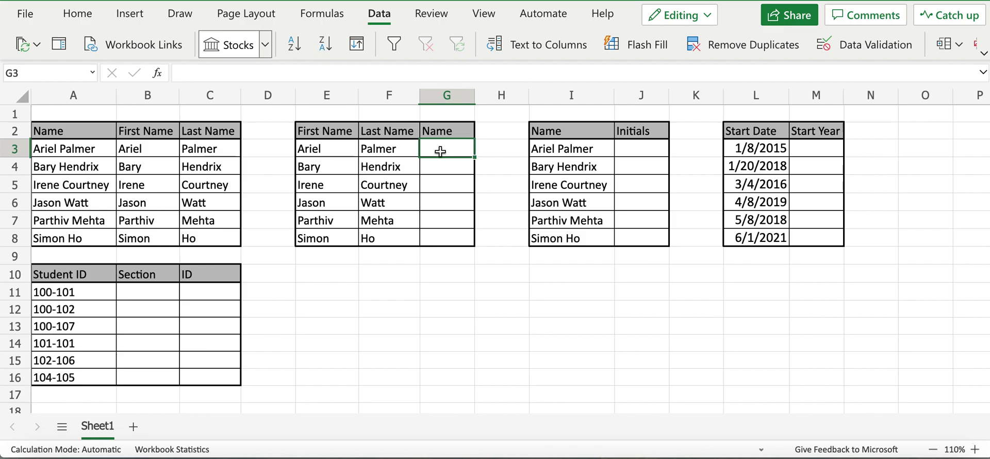
{"action": "type", "text": "Ariel Palmer"}
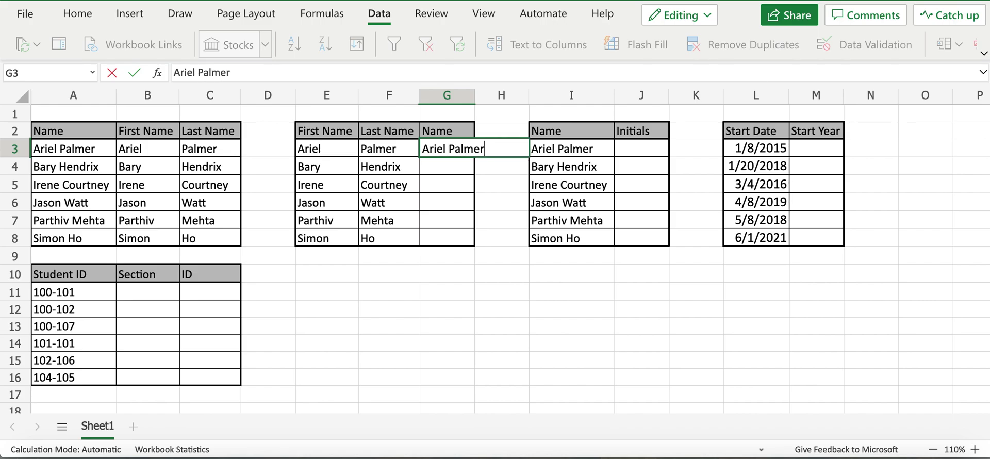
{"action": "left_click", "coordinate": [473, 98]}
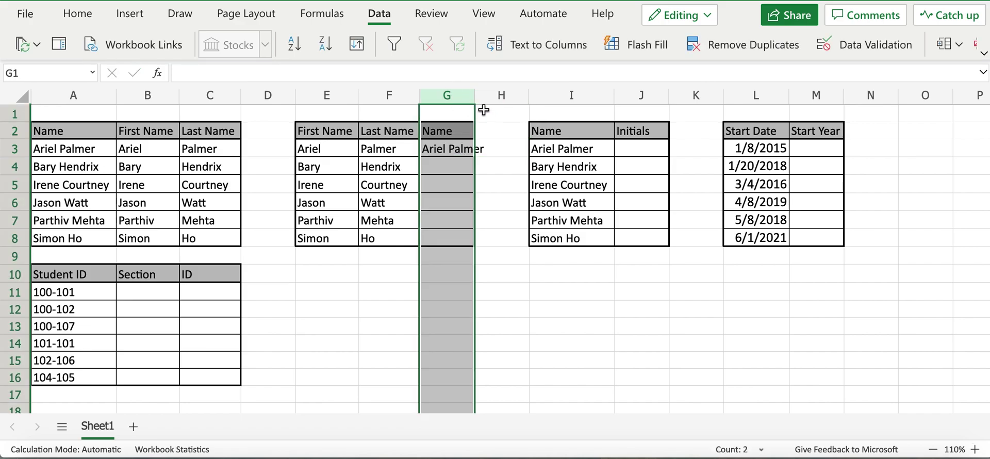
{"action": "double_click", "coordinate": [475, 97]}
{"action": "left_click", "coordinate": [506, 135]}
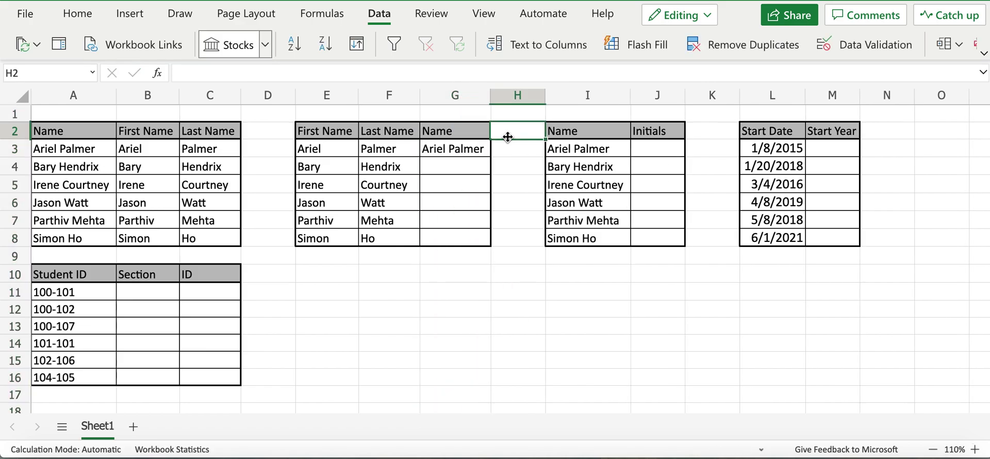
Step: Flash Fill the Name column from the example in G3 and autofit column G to the filled names
{"action": "left_click", "coordinate": [473, 151]}
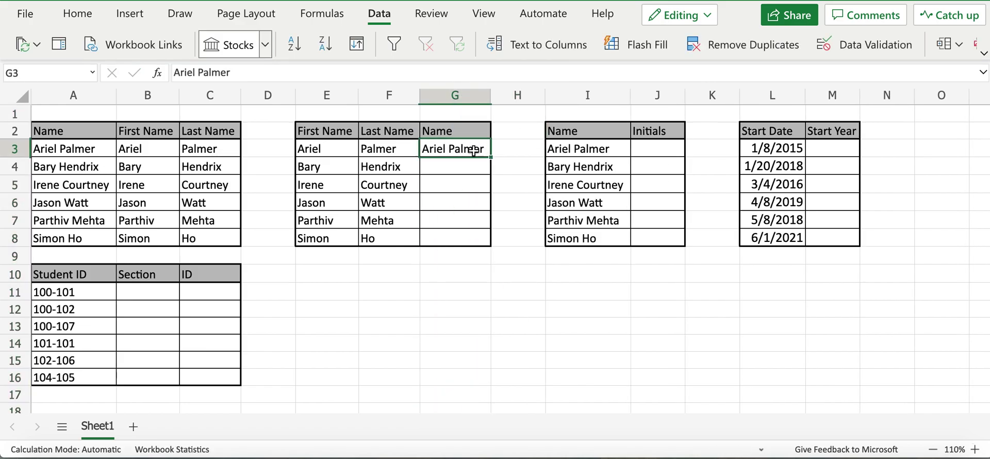
{"action": "left_click", "coordinate": [644, 46]}
{"action": "left_click", "coordinate": [491, 95]}
{"action": "double_click", "coordinate": [490, 94]}
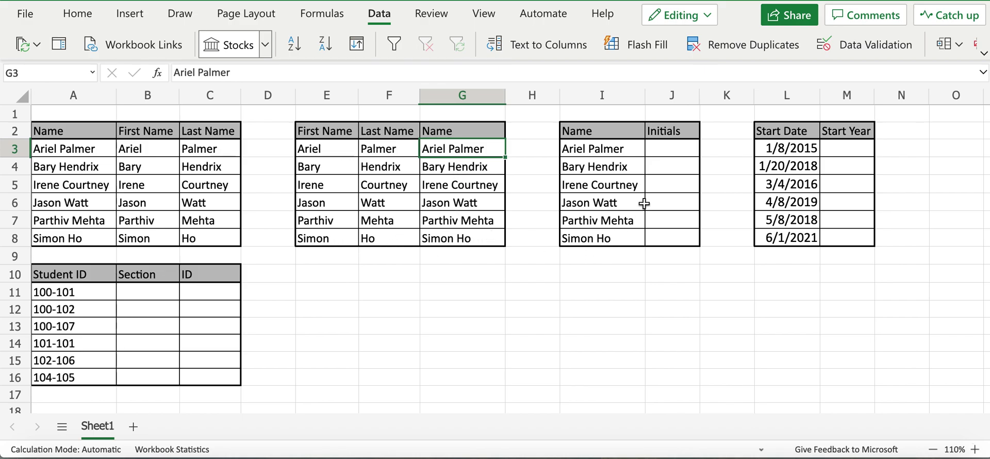
Step: Try to Flash Fill the Initials column from "A P", written with a space in J3, and undo both the fill and the entry
{"action": "left_click", "coordinate": [678, 151]}
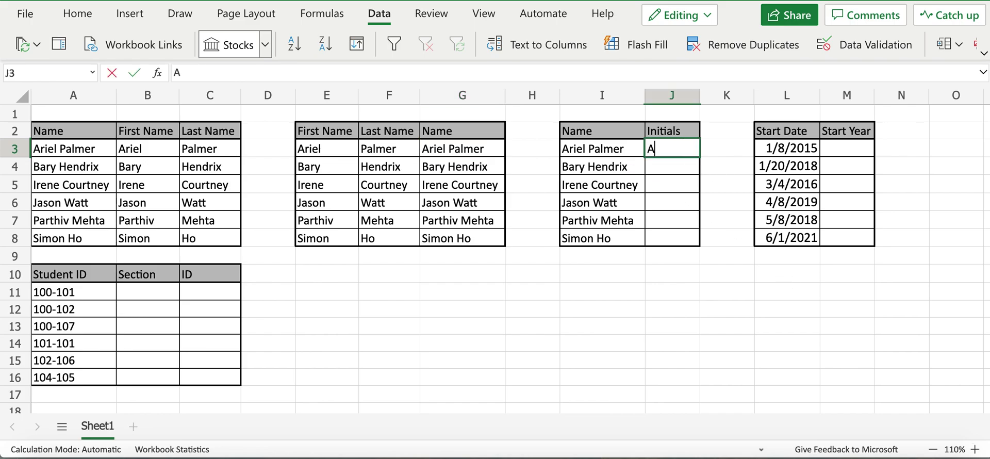
{"action": "type", "text": "A"}
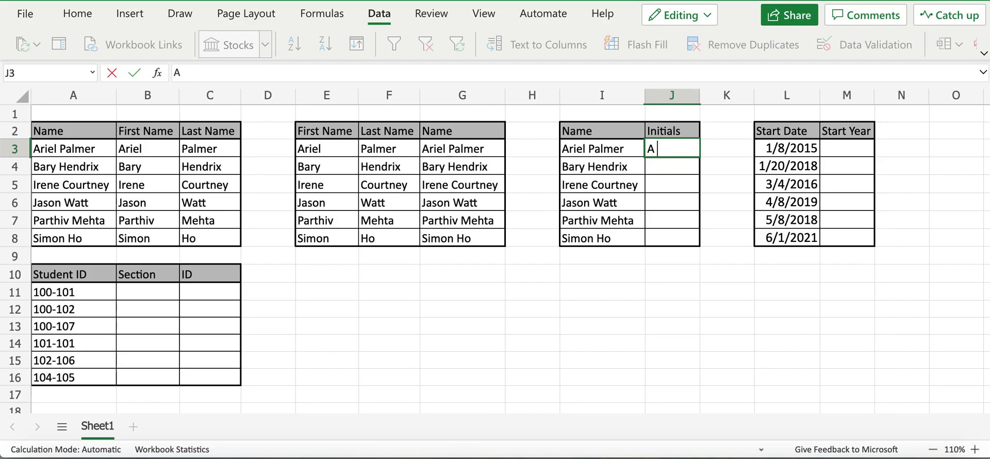
{"action": "left_click", "coordinate": [702, 201]}
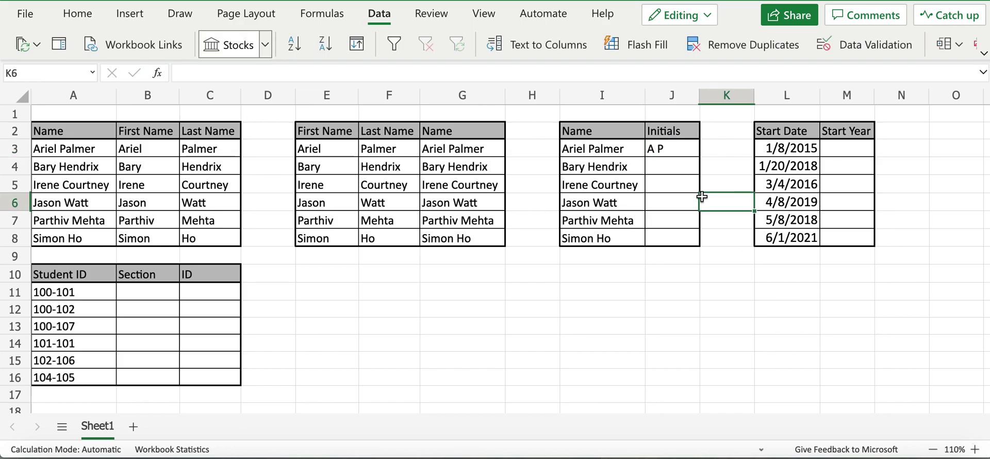
{"action": "left_click", "coordinate": [678, 152]}
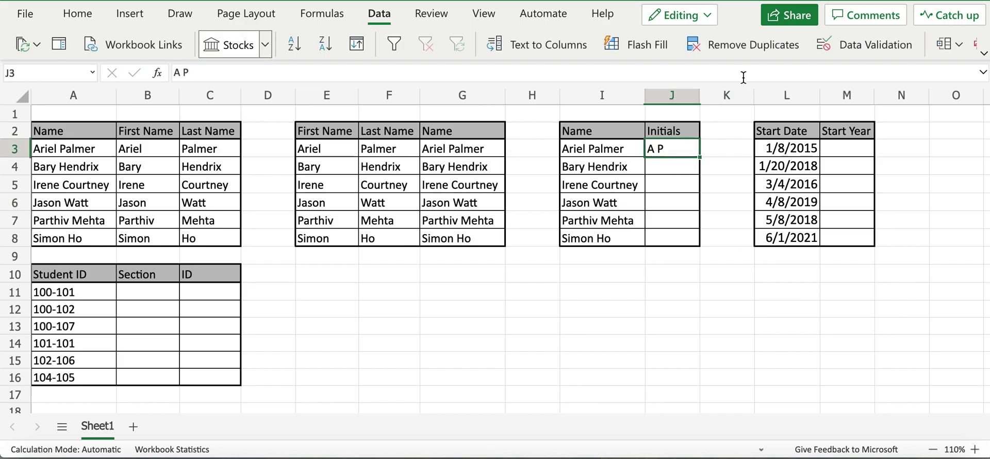
{"action": "left_click", "coordinate": [621, 48]}
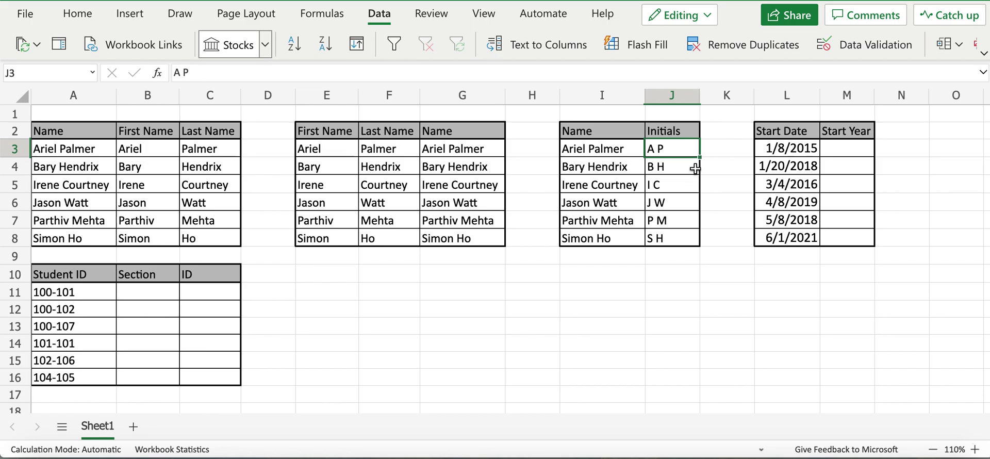
{"action": "key", "text": "ctrl+z"}
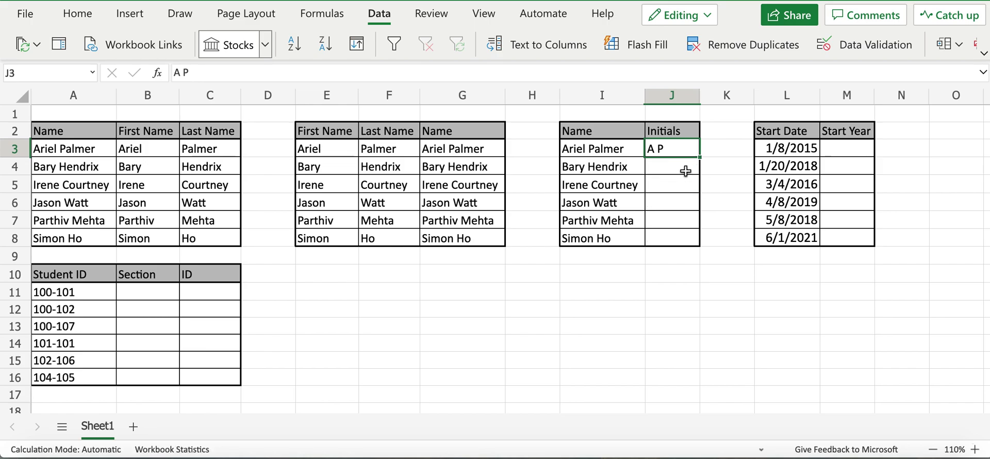
{"action": "key", "text": "ctrl+z"}
Step: Enter the initials "AP" without a space in J3 and Flash Fill the Initials column from them
{"action": "type", "text": "A"}
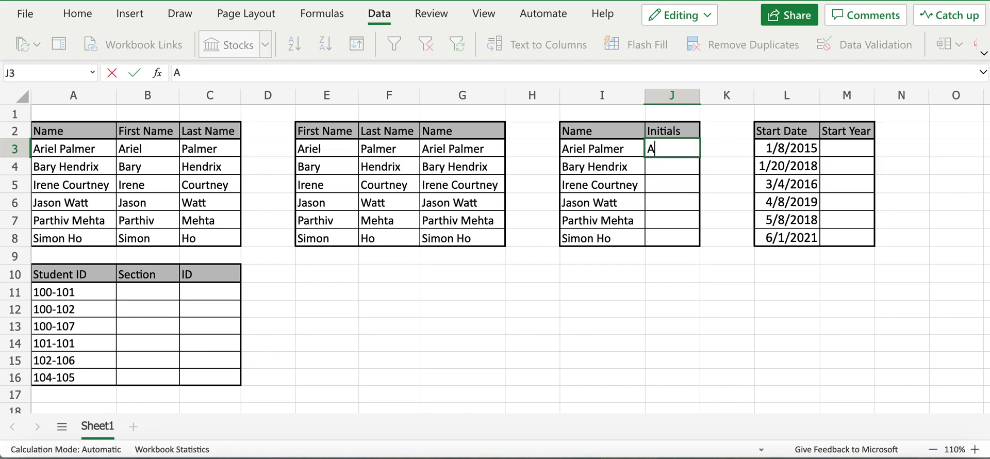
{"action": "type", "text": "P"}
{"action": "left_click", "coordinate": [701, 170]}
{"action": "left_click", "coordinate": [682, 147]}
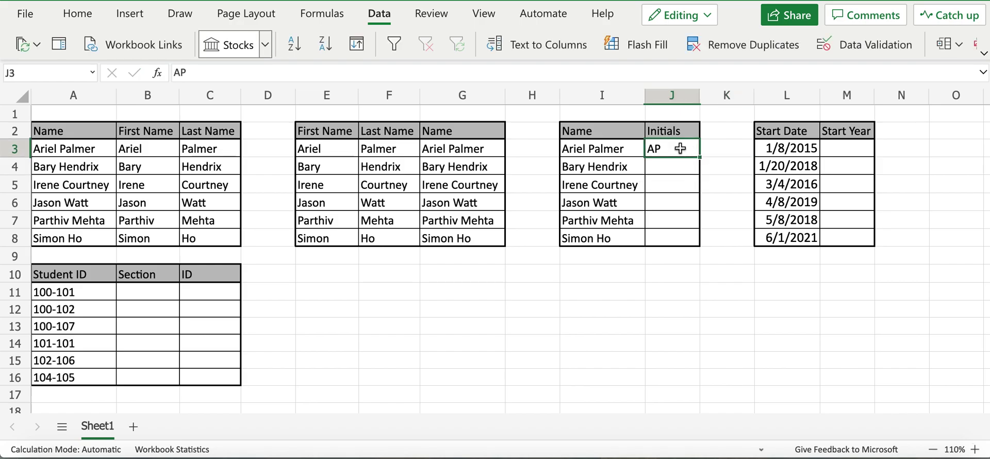
{"action": "left_click", "coordinate": [654, 48]}
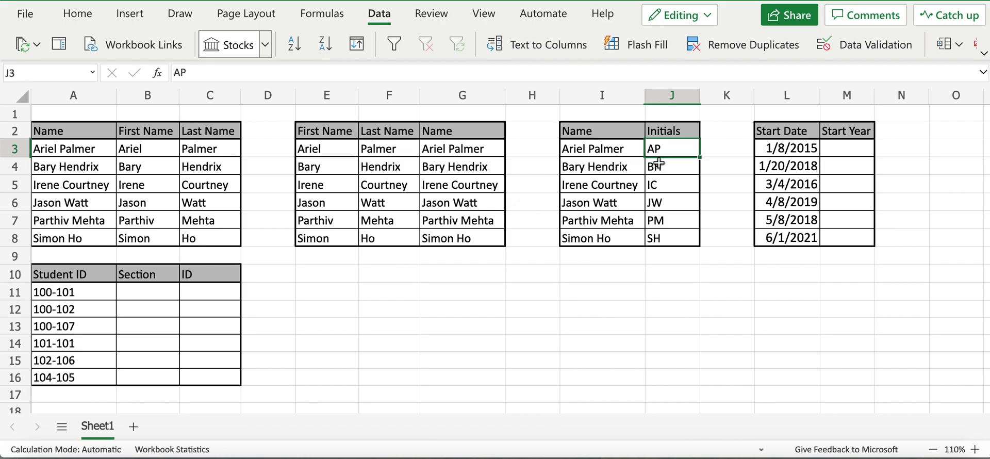
{"action": "left_click", "coordinate": [715, 152]}
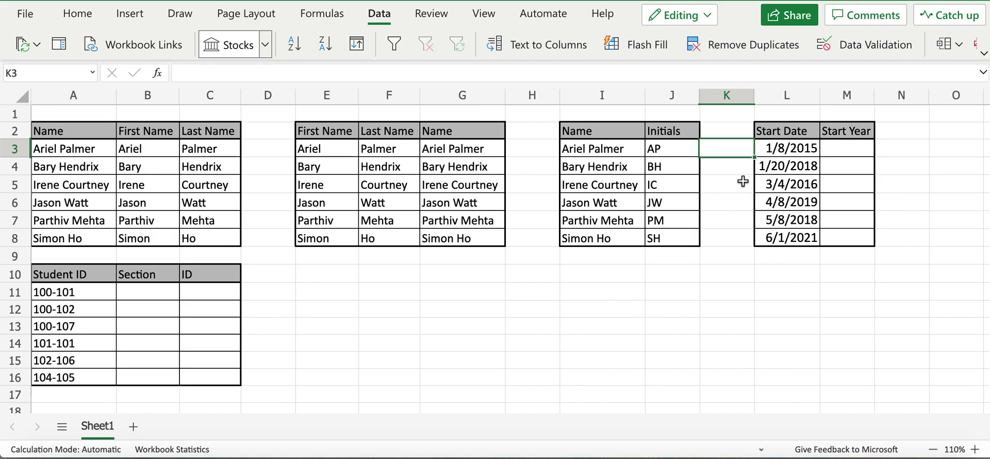
Step: Enter the start year 2015 in M3 and Flash Fill the Start Year column from that example
{"action": "left_click", "coordinate": [835, 150]}
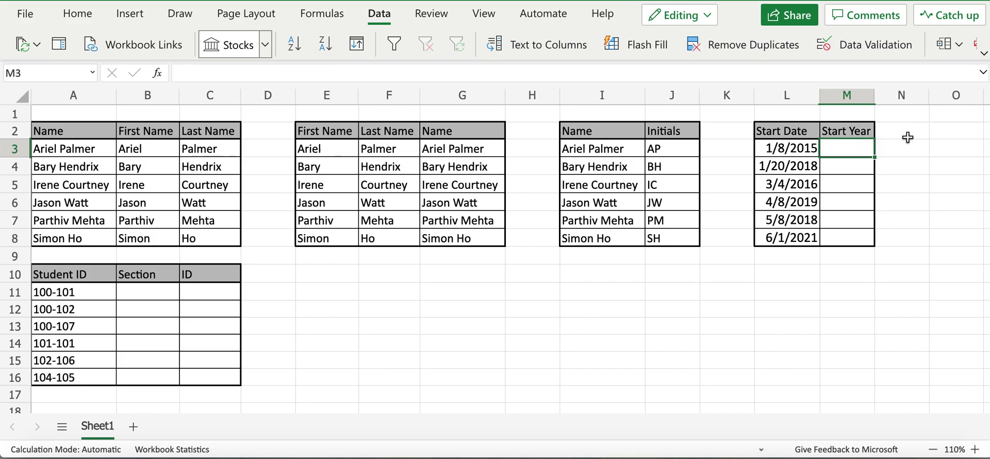
{"action": "type", "text": "2"}
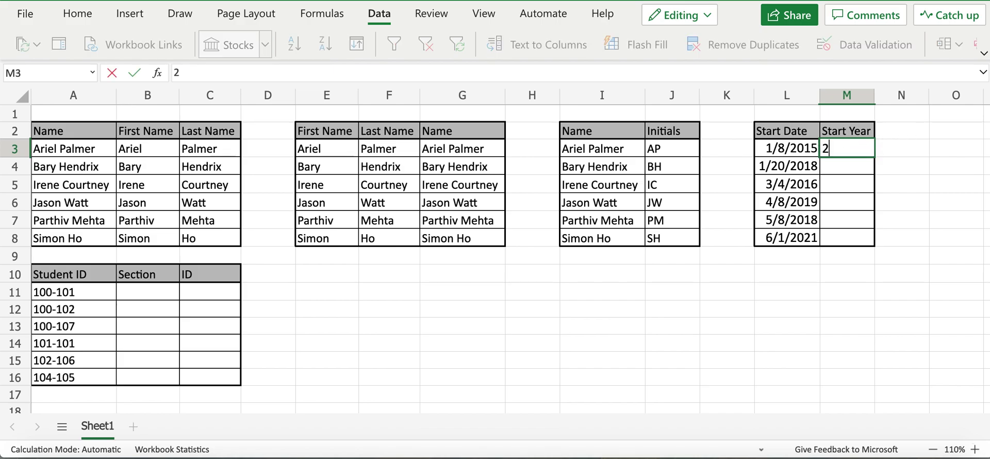
{"action": "type", "text": "015"}
{"action": "left_click", "coordinate": [908, 136]}
{"action": "left_click", "coordinate": [864, 147]}
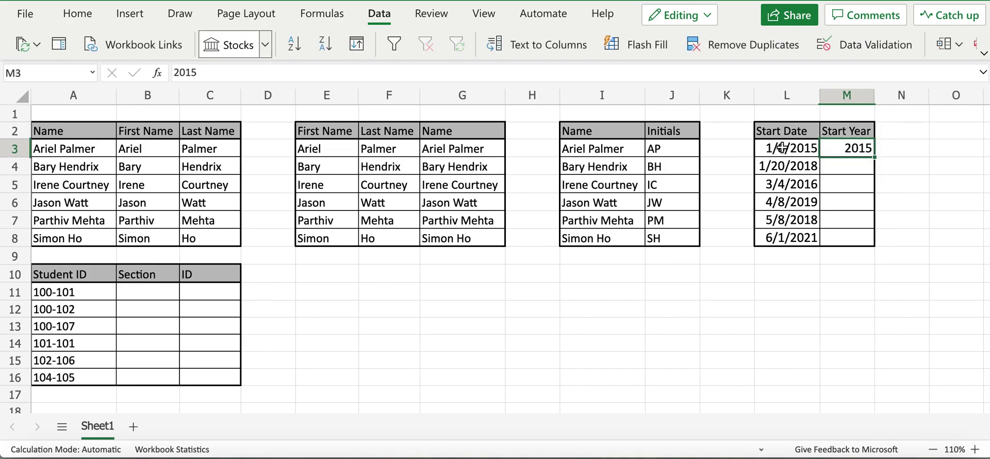
{"action": "left_click", "coordinate": [621, 45]}
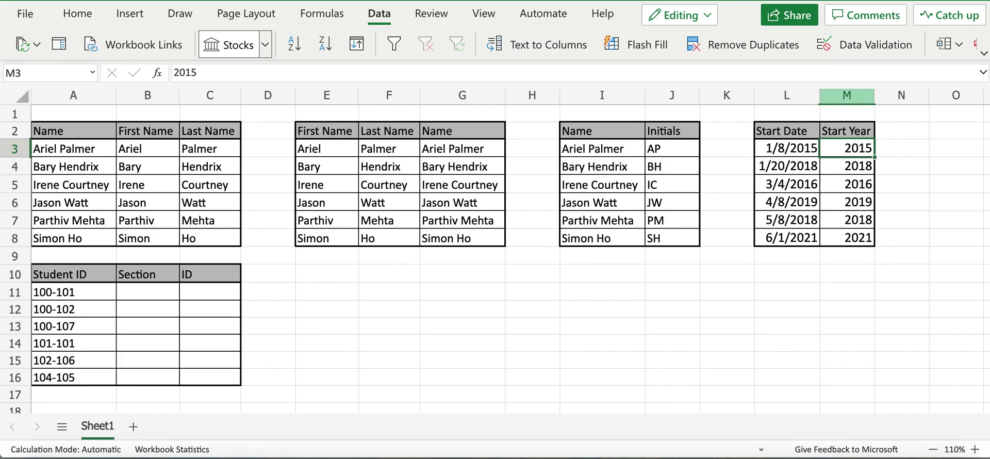
{"action": "left_click", "coordinate": [127, 298]}
{"action": "left_click", "coordinate": [53, 279]}
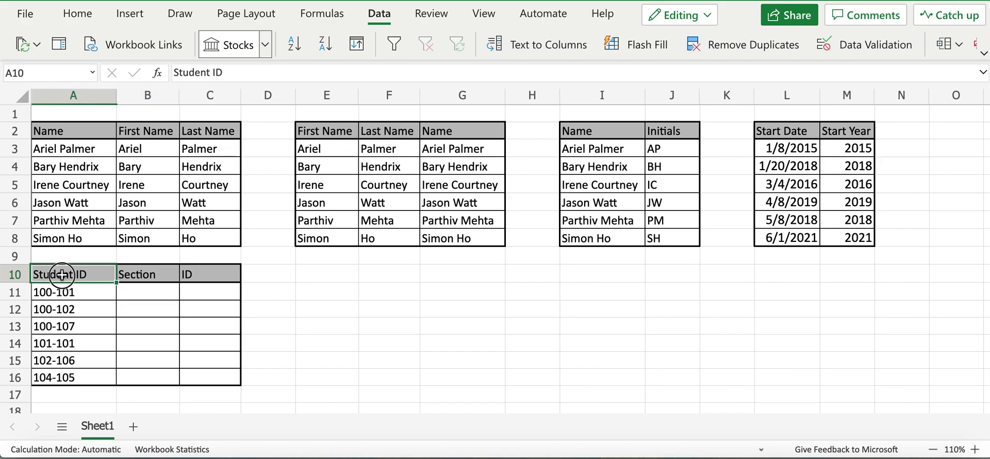
{"action": "left_click_drag", "start_coordinate": [65, 276], "coordinate": [51, 375]}
{"action": "left_click_drag", "start_coordinate": [128, 276], "coordinate": [185, 275]}
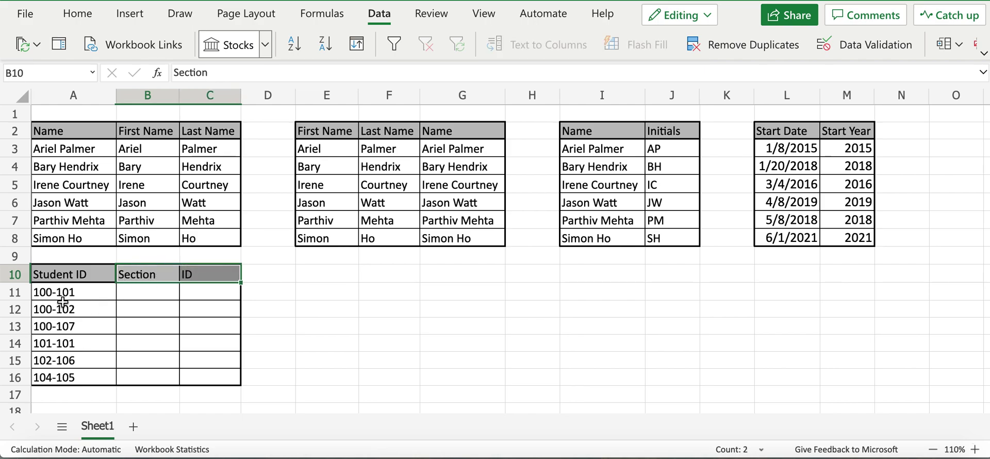
Step: Enter section 100 in B11, taken from the Student ID in A11, and Flash Fill the Section column from it
{"action": "left_click", "coordinate": [132, 291]}
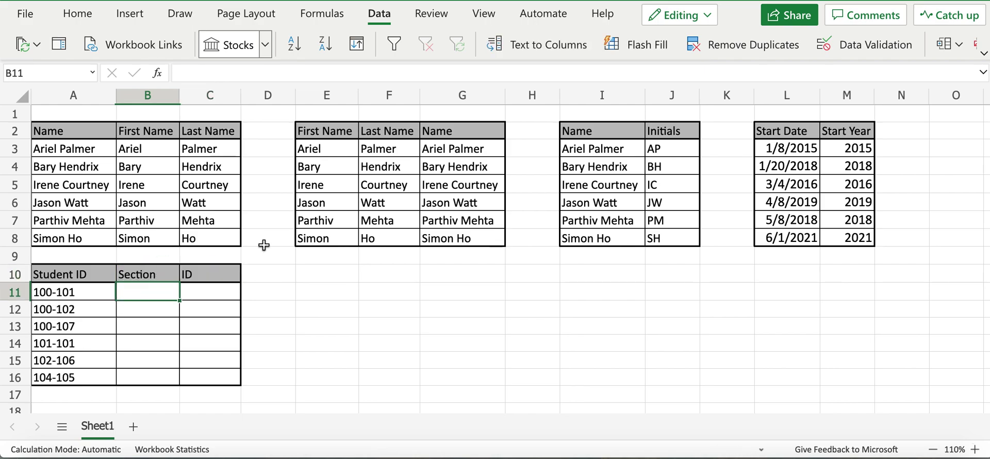
{"action": "type", "text": "100"}
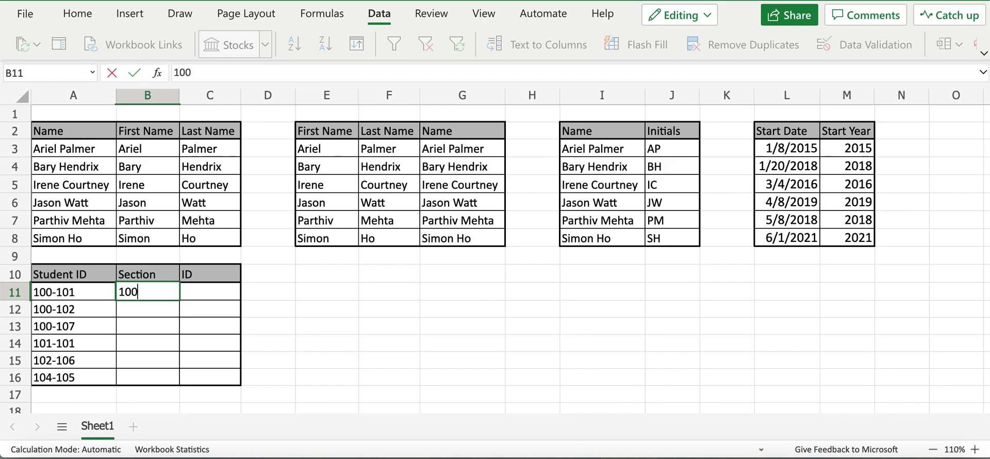
{"action": "left_click", "coordinate": [377, 326]}
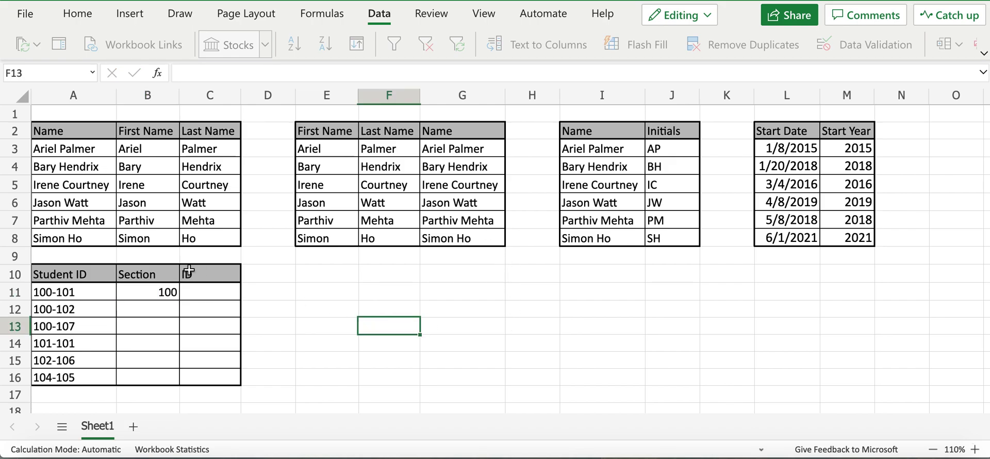
{"action": "left_click", "coordinate": [161, 294]}
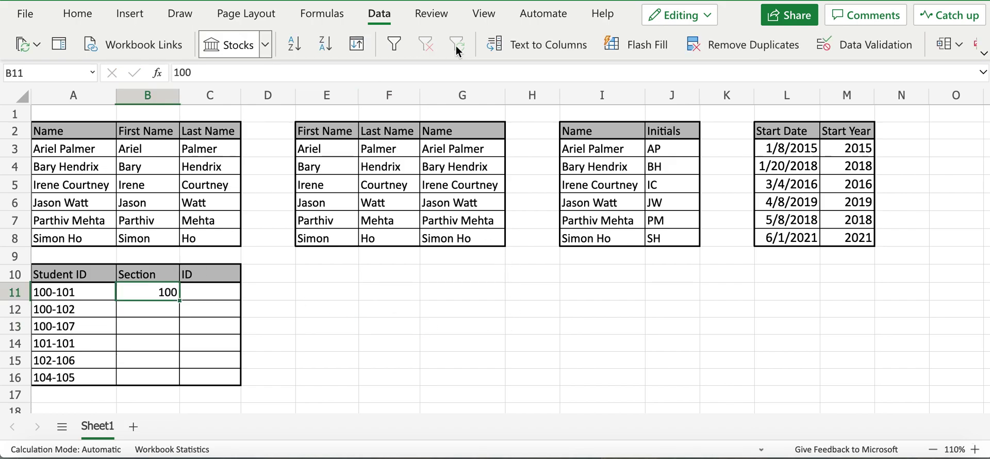
{"action": "left_click", "coordinate": [619, 44]}
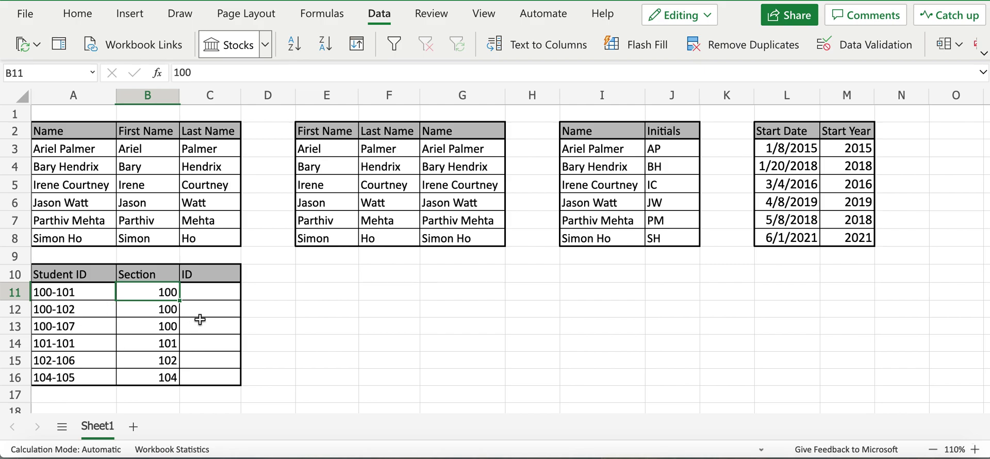
Step: Enter the part of the A11 Student ID after the hyphen in C11 and Flash Fill the ID column from it
{"action": "left_click", "coordinate": [219, 292]}
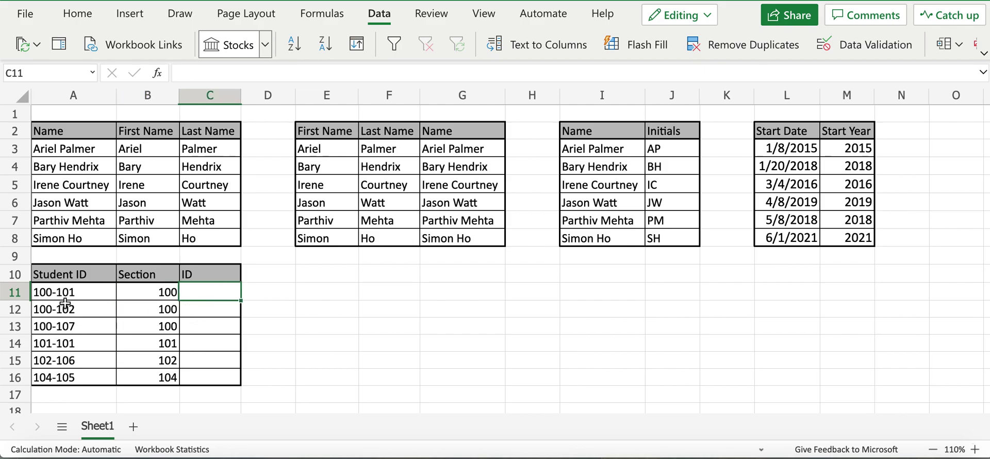
{"action": "type", "text": "101"}
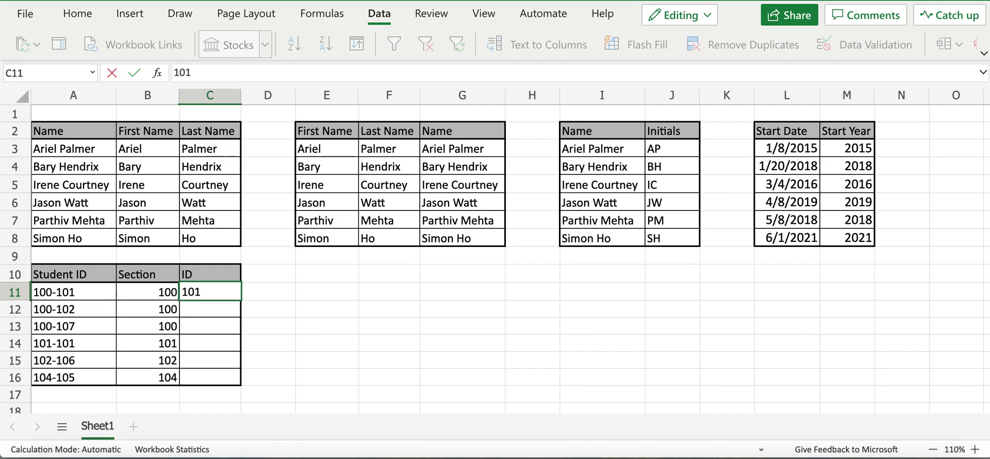
{"action": "left_click", "coordinate": [392, 295]}
{"action": "left_click", "coordinate": [229, 291]}
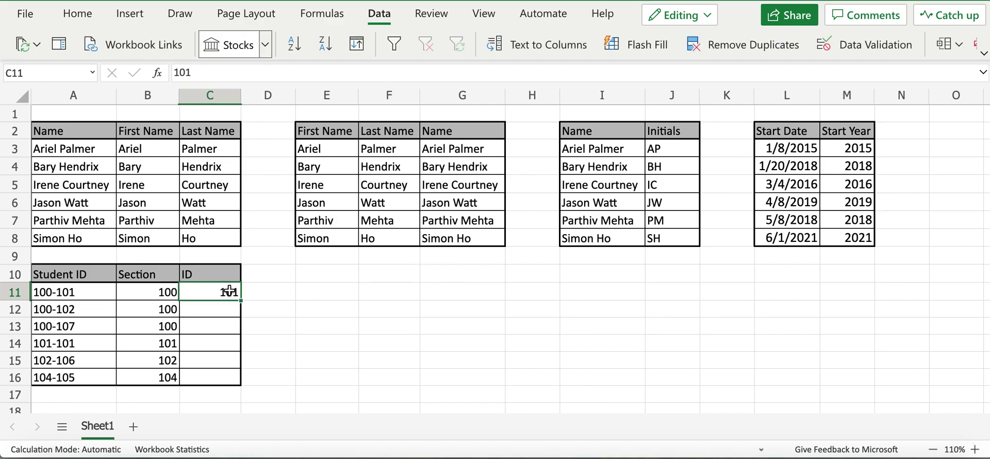
{"action": "left_click", "coordinate": [644, 46]}
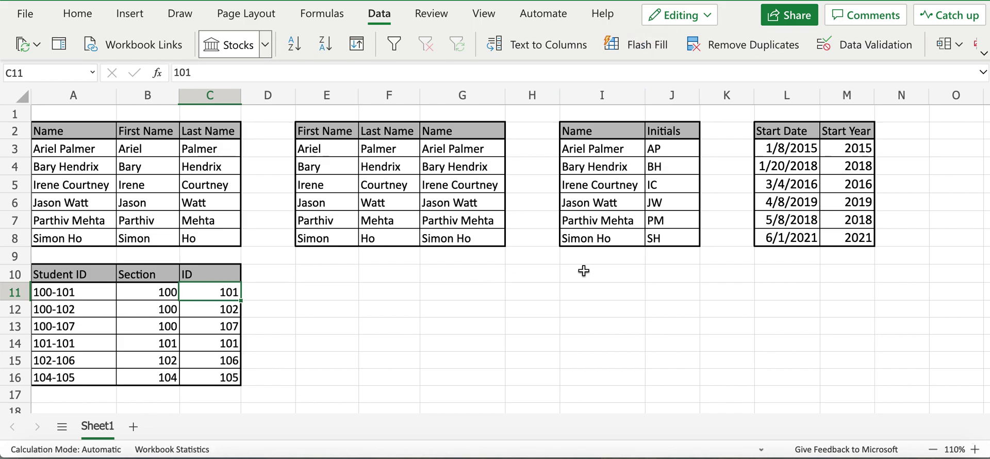
{"action": "left_click", "coordinate": [665, 294]}
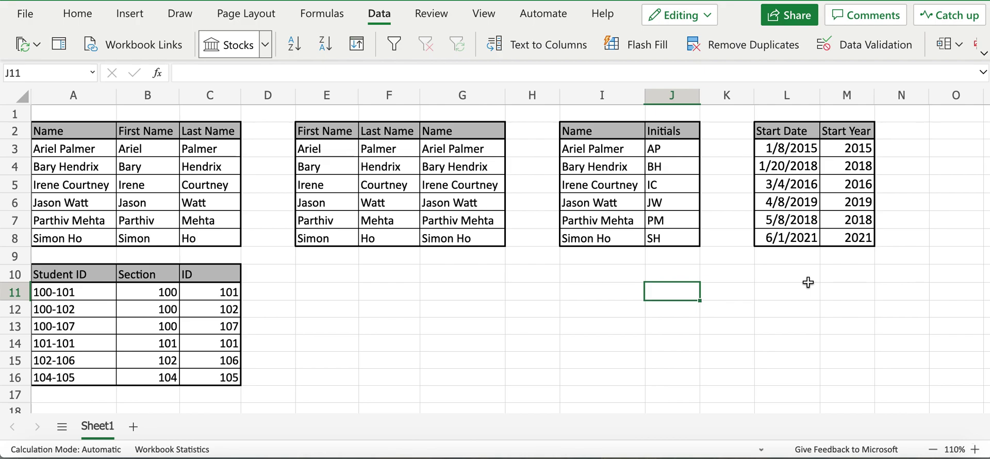